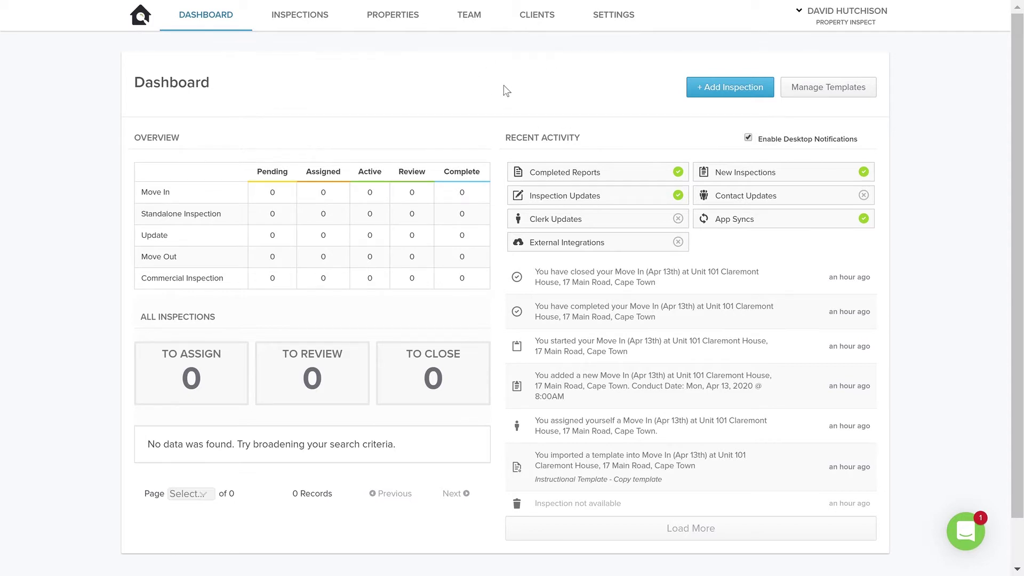
Go to Report Settings from the account settings and expand the inspection type list.
{"action": "left_click", "coordinate": [618, 16]}
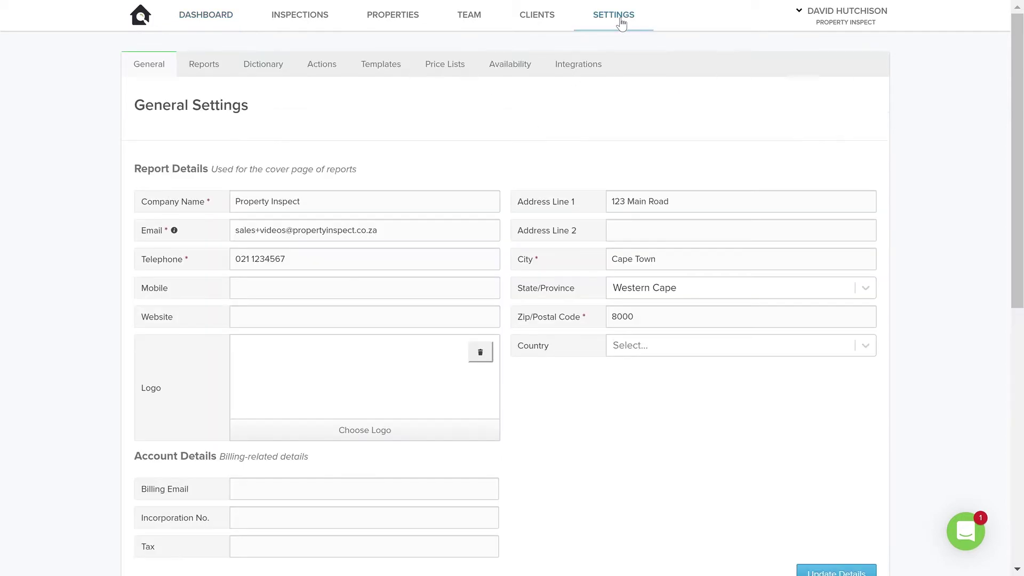
{"action": "left_click", "coordinate": [207, 66]}
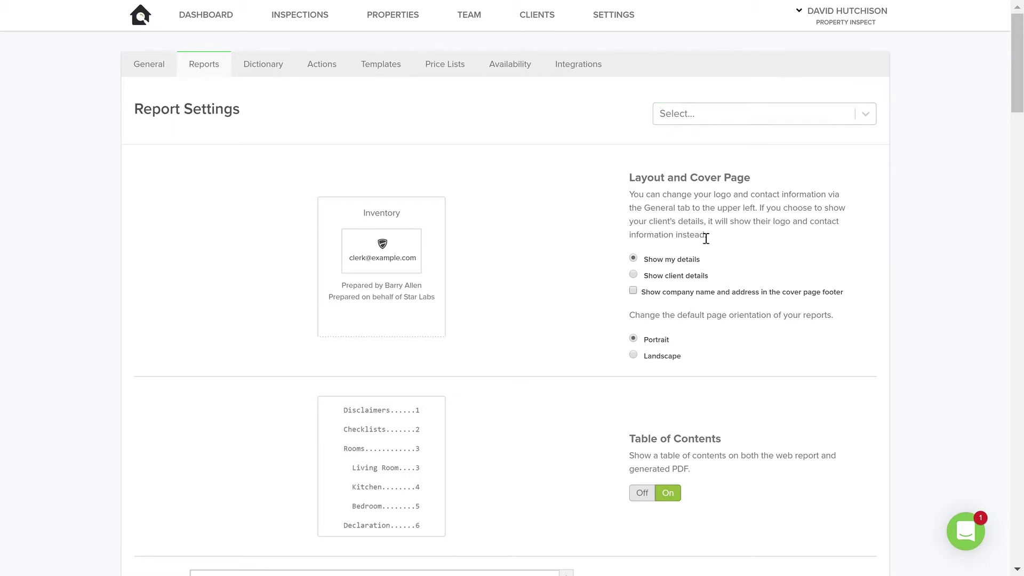
{"action": "scroll", "coordinate": [693, 251], "scroll_direction": "down", "scroll_amount": 12}
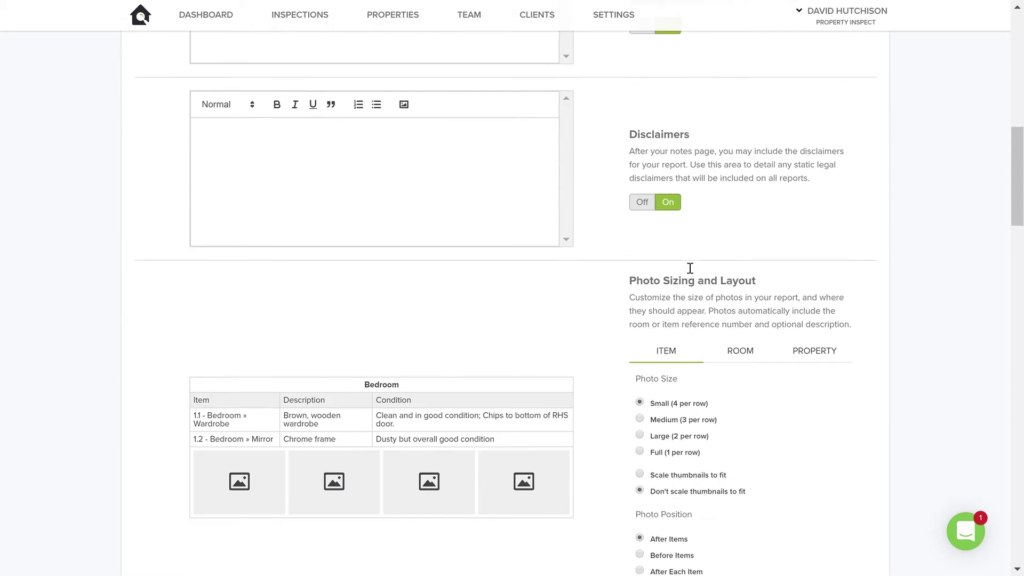
{"action": "scroll", "coordinate": [689, 267], "scroll_direction": "up", "scroll_amount": 12}
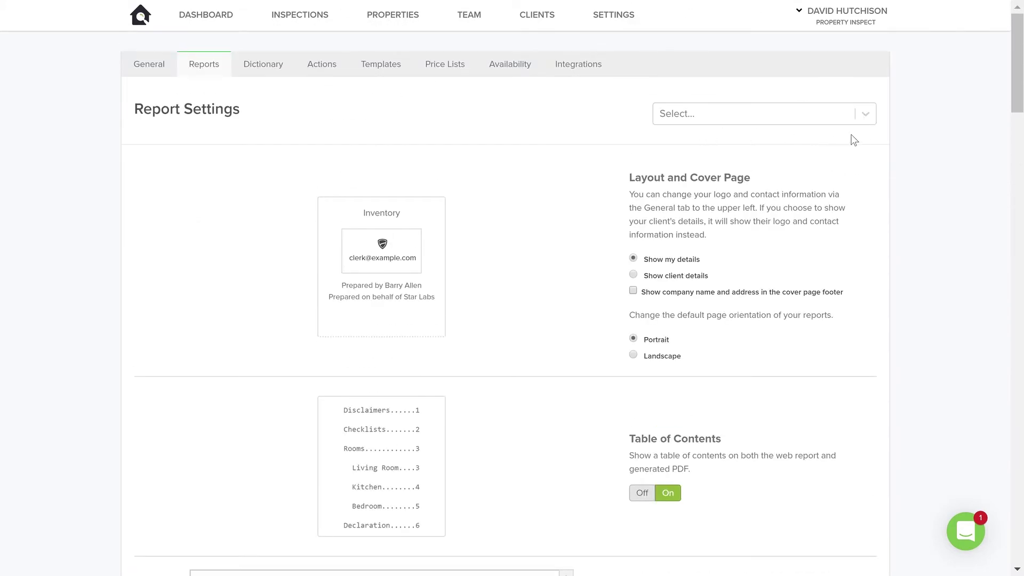
{"action": "left_click", "coordinate": [871, 124]}
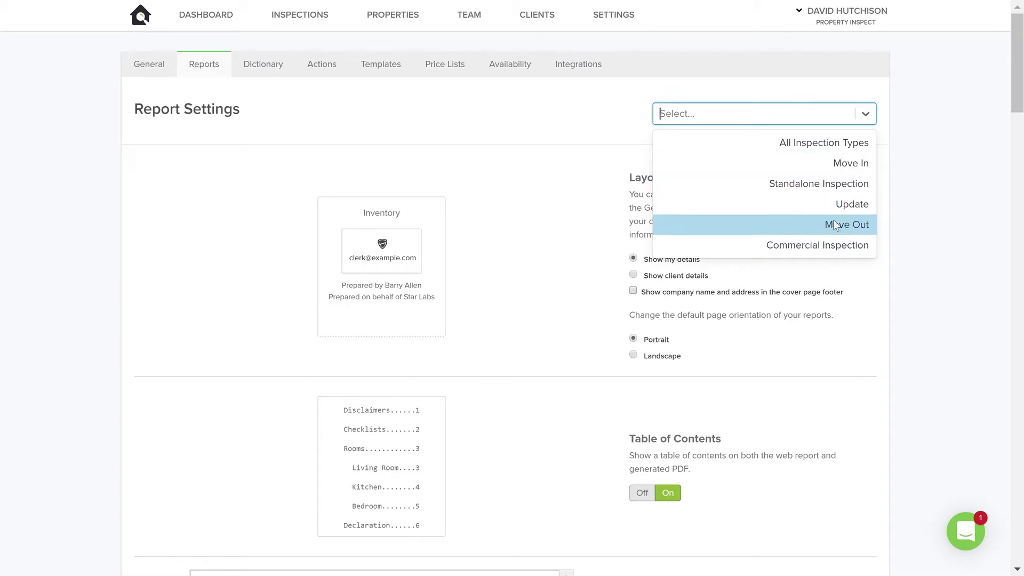
Load the report settings for All Inspection Types.
{"action": "left_click", "coordinate": [835, 142]}
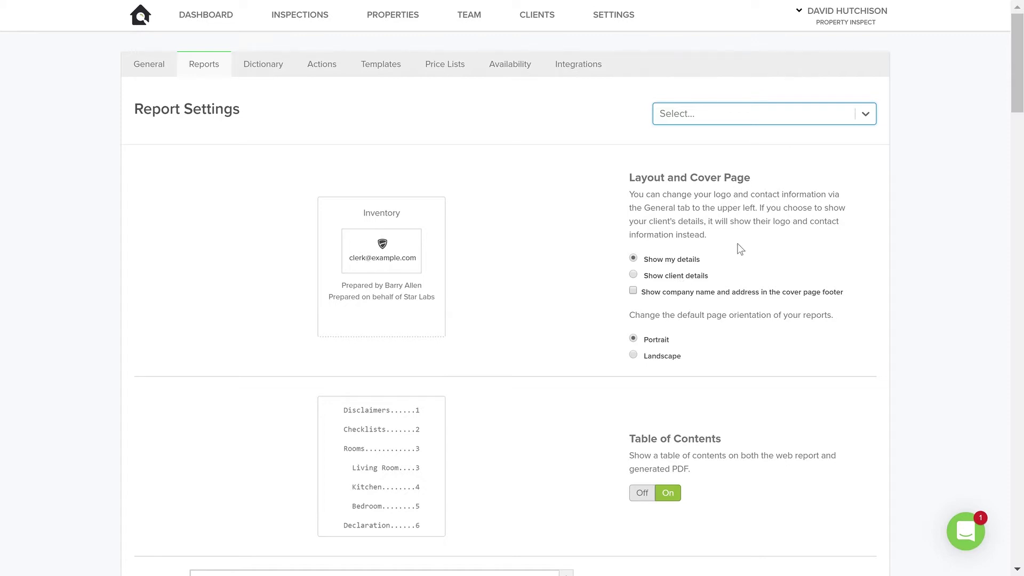
{"action": "scroll", "coordinate": [722, 259], "scroll_direction": "down", "scroll_amount": 2}
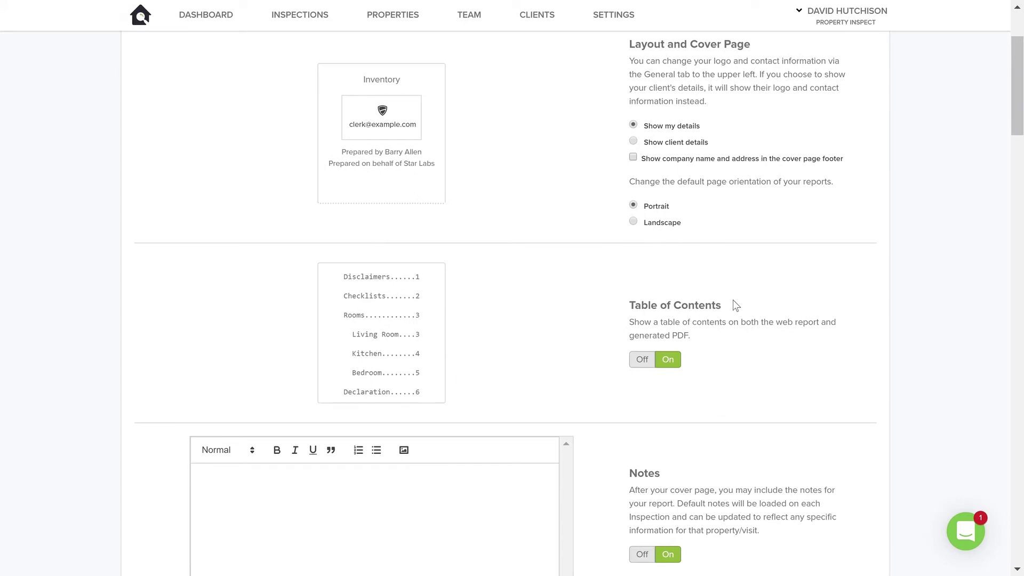
{"action": "scroll", "coordinate": [732, 302], "scroll_direction": "down", "scroll_amount": 2}
{"action": "left_click", "coordinate": [642, 226]}
{"action": "left_click", "coordinate": [668, 226]}
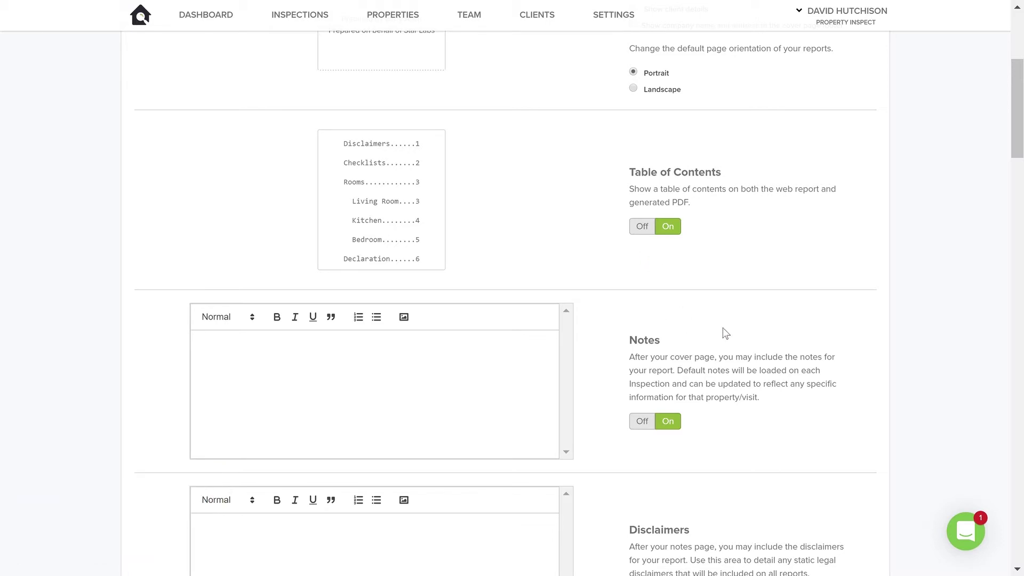
{"action": "scroll", "coordinate": [722, 328], "scroll_direction": "down", "scroll_amount": 2}
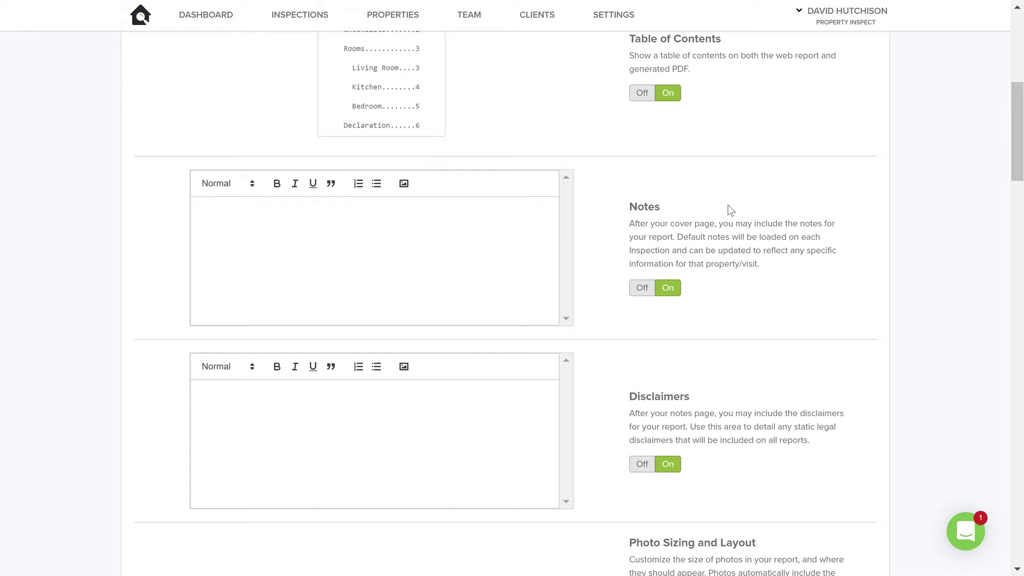
{"action": "left_click", "coordinate": [419, 235]}
{"action": "left_click", "coordinate": [403, 408]}
Set the item photo size to Medium, three photos per row.
{"action": "scroll", "coordinate": [660, 325], "scroll_direction": "down", "scroll_amount": 5}
{"action": "scroll", "coordinate": [663, 332], "scroll_direction": "down", "scroll_amount": 3}
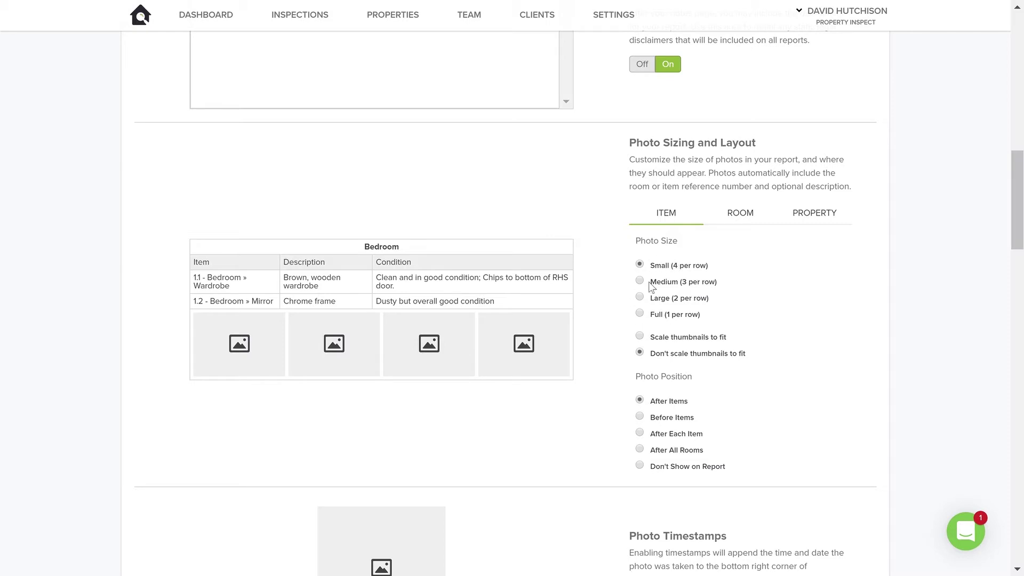
{"action": "left_click", "coordinate": [668, 286]}
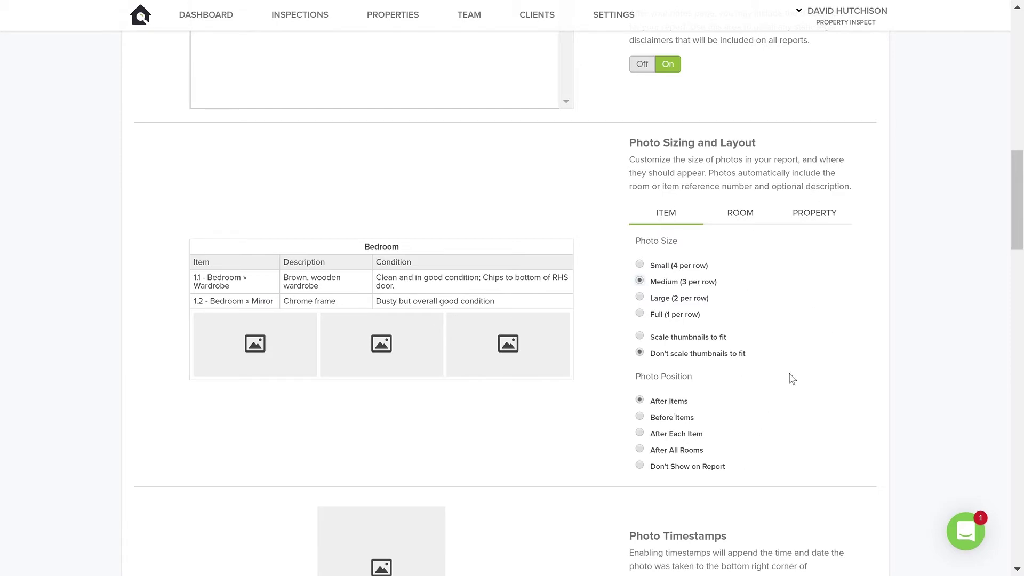
{"action": "scroll", "coordinate": [792, 378], "scroll_direction": "down", "scroll_amount": 5}
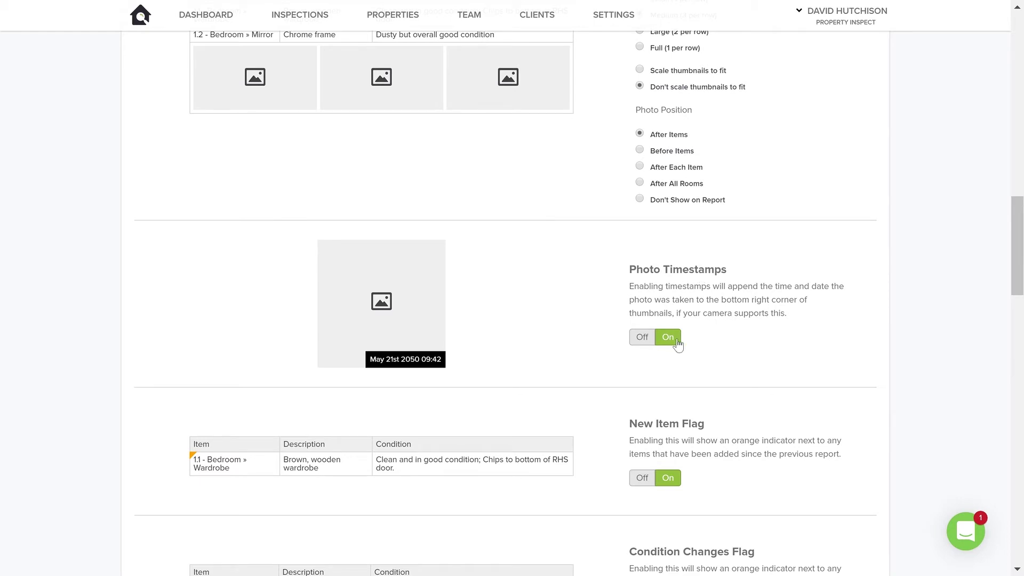
{"action": "left_click", "coordinate": [650, 337]}
{"action": "left_click", "coordinate": [672, 340]}
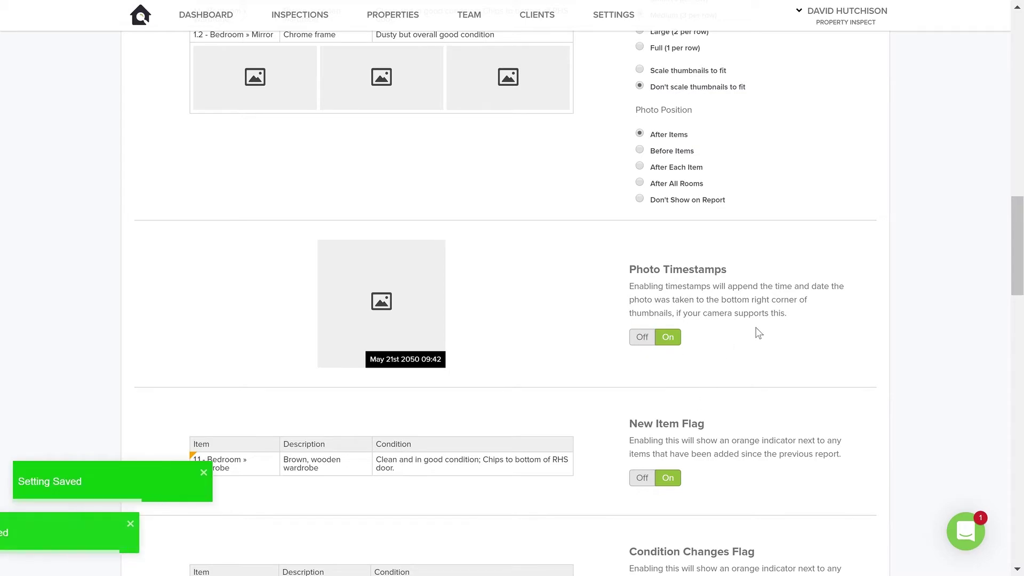
{"action": "scroll", "coordinate": [759, 334], "scroll_direction": "down", "scroll_amount": 5}
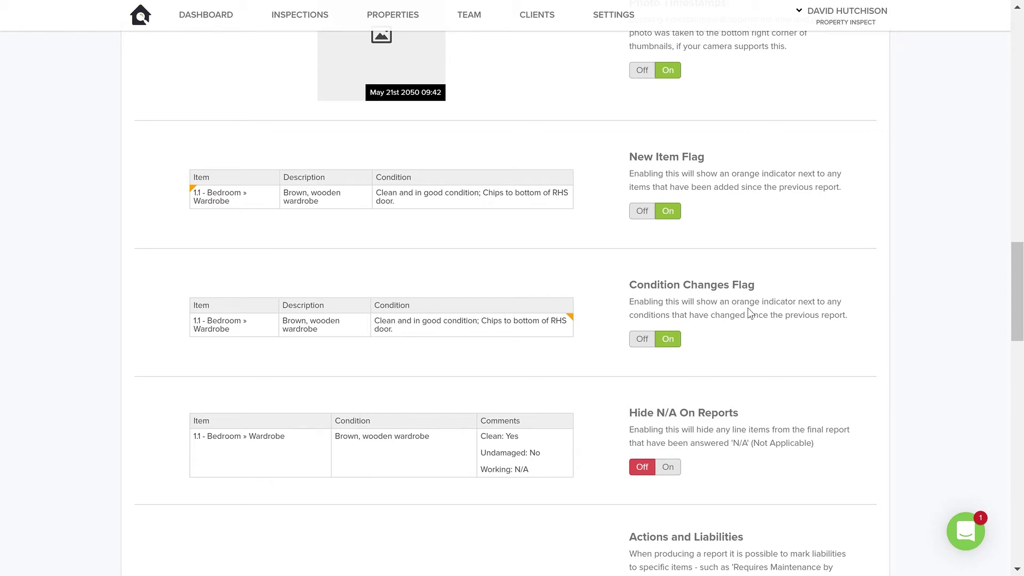
{"action": "scroll", "coordinate": [769, 309], "scroll_direction": "down", "scroll_amount": 2}
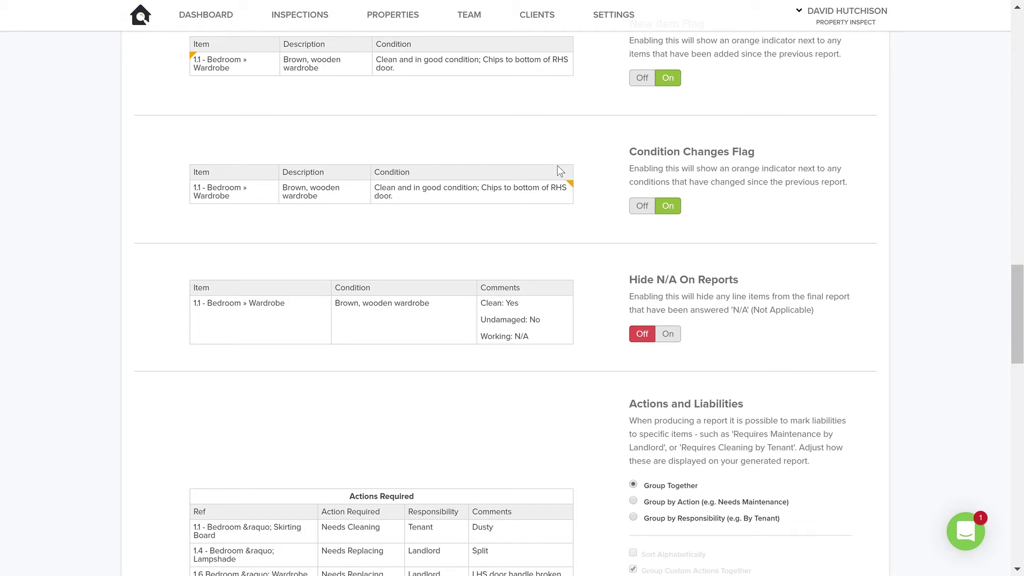
{"action": "left_click_drag", "start_coordinate": [732, 153], "coordinate": [619, 155]}
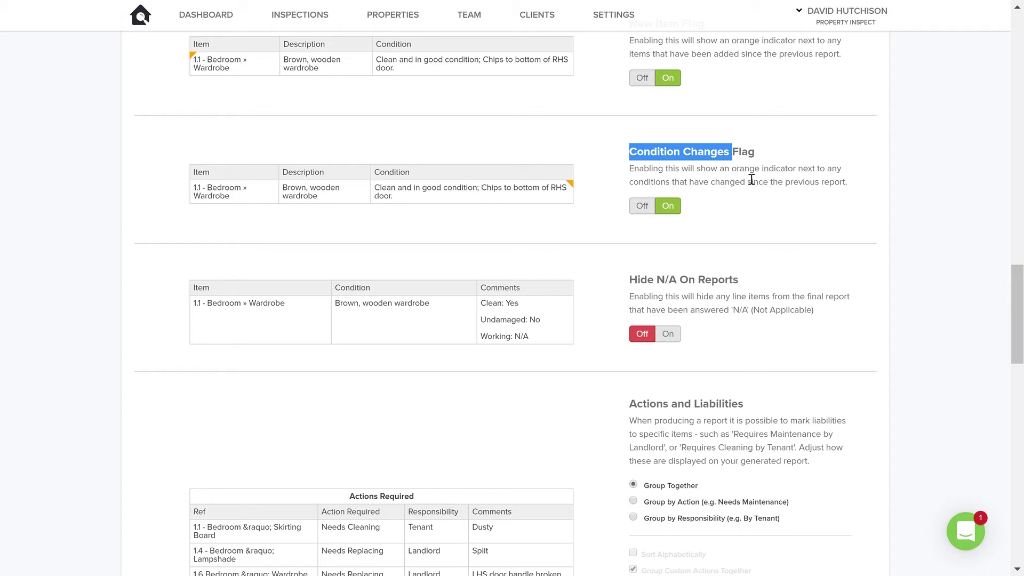
{"action": "left_click", "coordinate": [661, 190]}
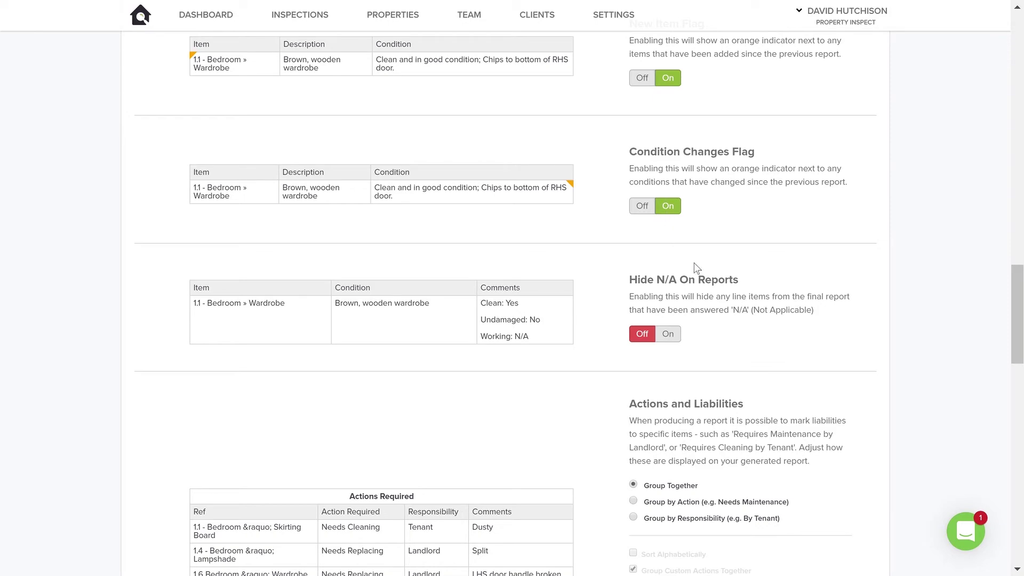
{"action": "scroll", "coordinate": [704, 257], "scroll_direction": "down", "scroll_amount": 2}
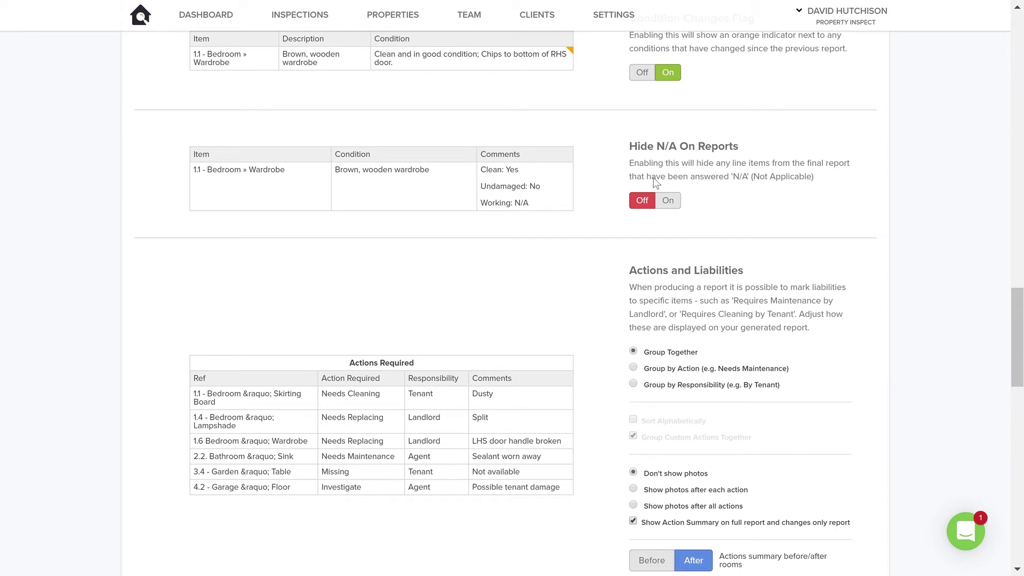
Turn the Hide N/A On Reports toggle on.
{"action": "left_click", "coordinate": [669, 200]}
{"action": "scroll", "coordinate": [719, 275], "scroll_direction": "down", "scroll_amount": 5}
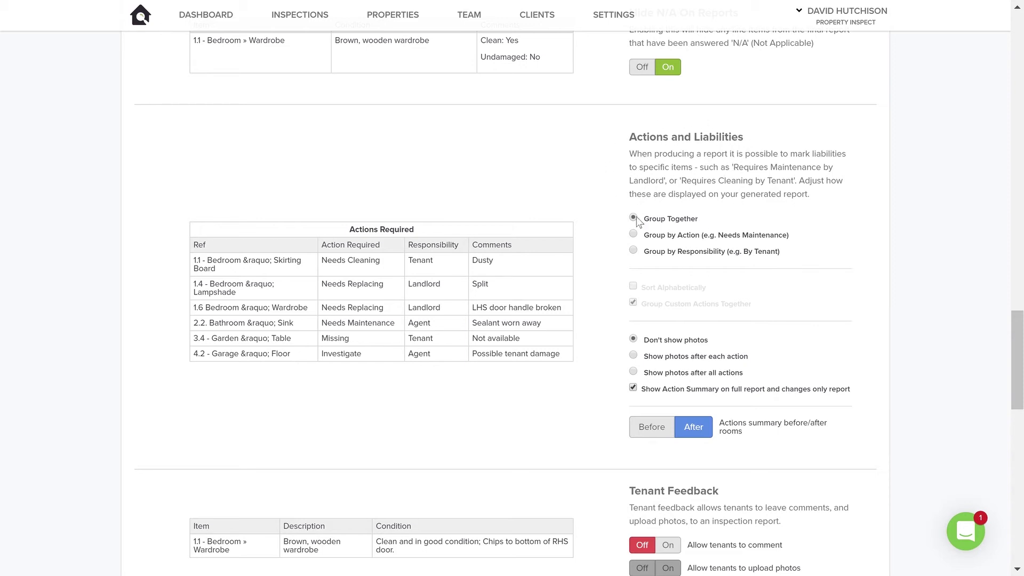
Switch Actions and Liabilities grouping to Group by Responsibility (Tenant, Landlord, Agent tables).
{"action": "left_click", "coordinate": [633, 234]}
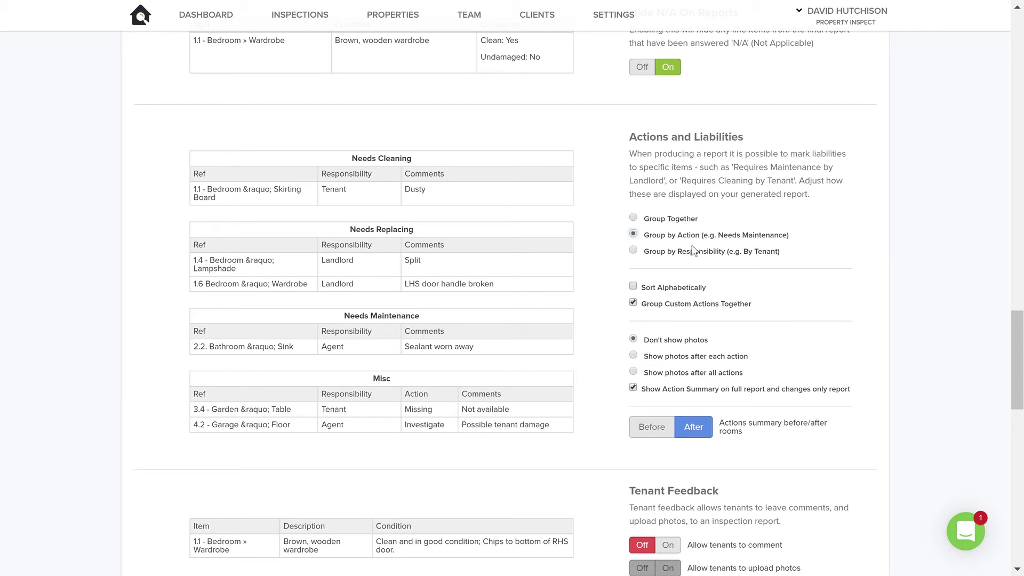
{"action": "left_click", "coordinate": [692, 254]}
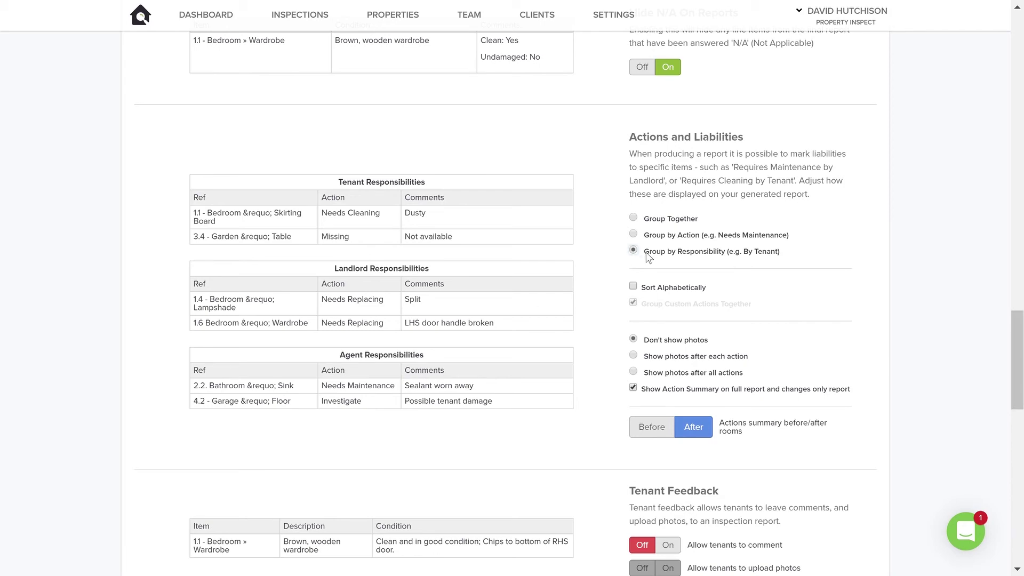
Group actions and liabilities by action type, then highlight the Tenant Feedback heading.
{"action": "left_click", "coordinate": [717, 238]}
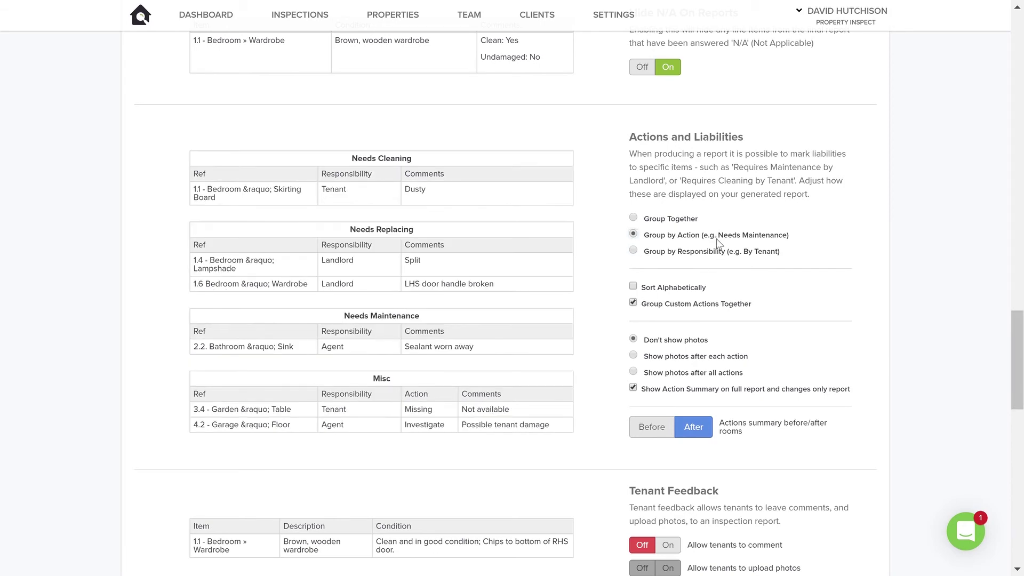
{"action": "scroll", "coordinate": [716, 261], "scroll_direction": "down", "scroll_amount": 3}
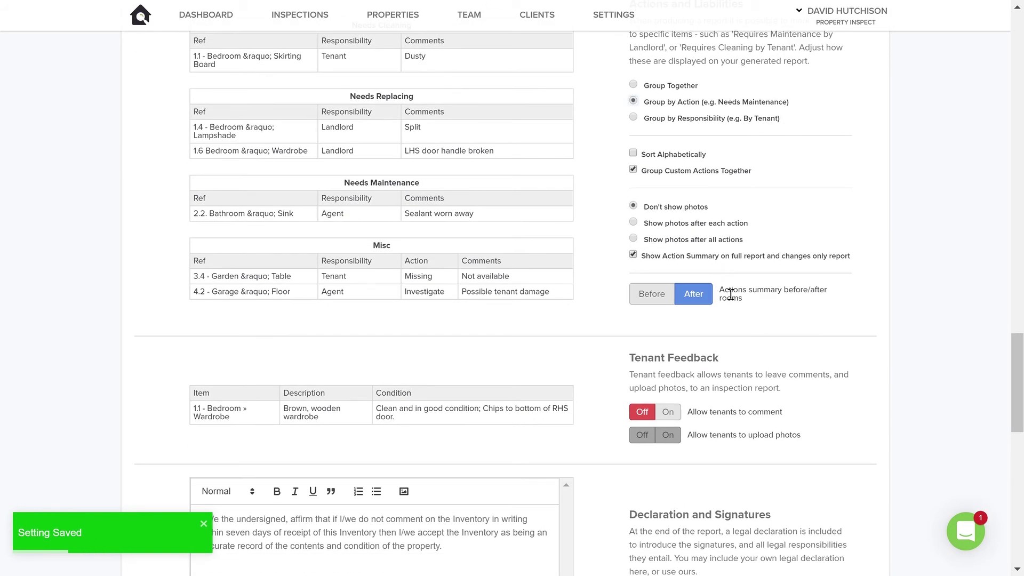
{"action": "scroll", "coordinate": [714, 272], "scroll_direction": "down", "scroll_amount": 3}
{"action": "left_click_drag", "start_coordinate": [719, 226], "coordinate": [629, 233]}
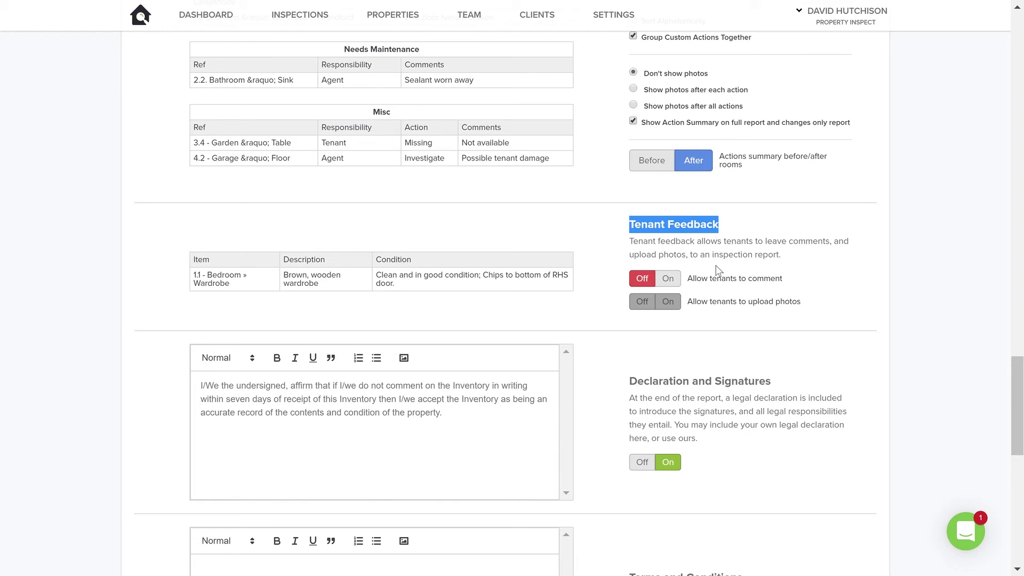
Turn on 'Allow tenants to comment' and 'Allow tenants to upload photos' under Tenant Feedback.
{"action": "left_click", "coordinate": [750, 263]}
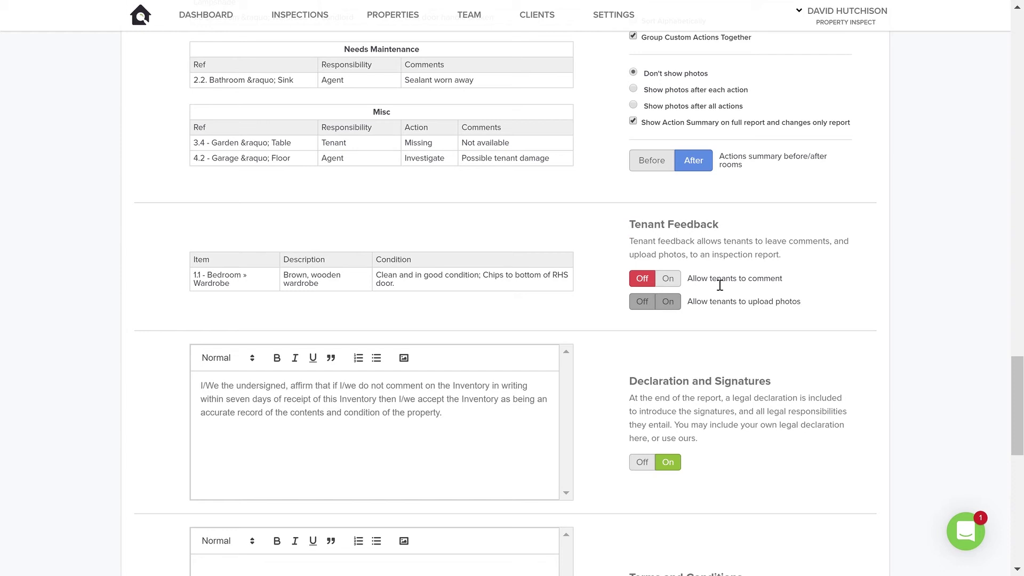
{"action": "left_click", "coordinate": [670, 279]}
{"action": "left_click_drag", "start_coordinate": [561, 260], "coordinate": [491, 264]}
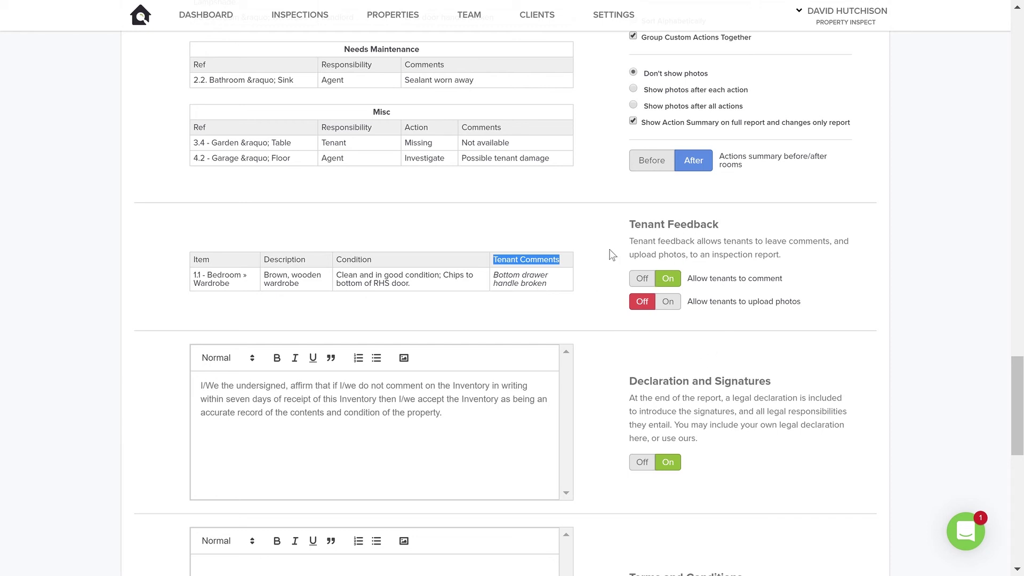
{"action": "left_click", "coordinate": [703, 255]}
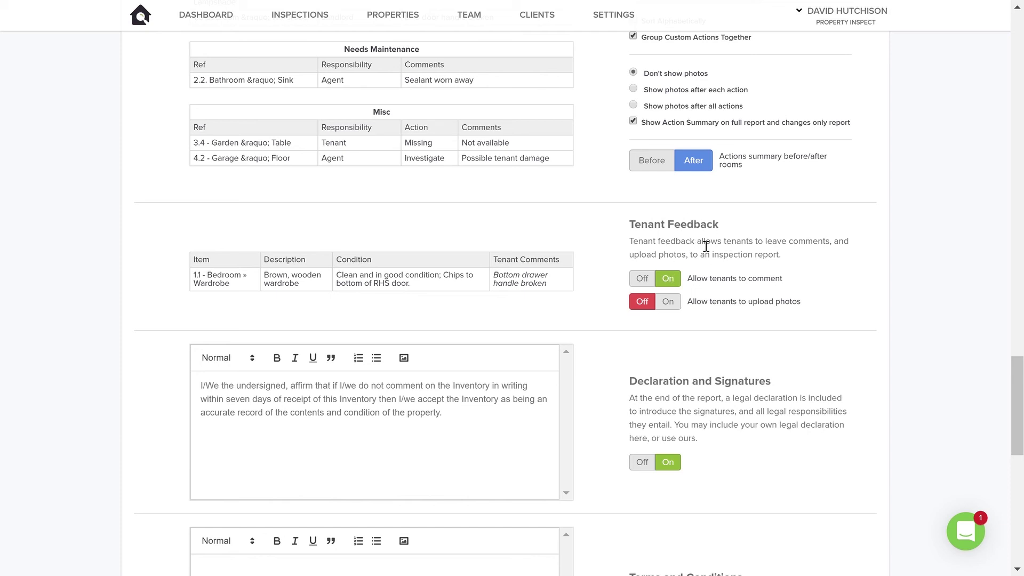
{"action": "left_click", "coordinate": [668, 302]}
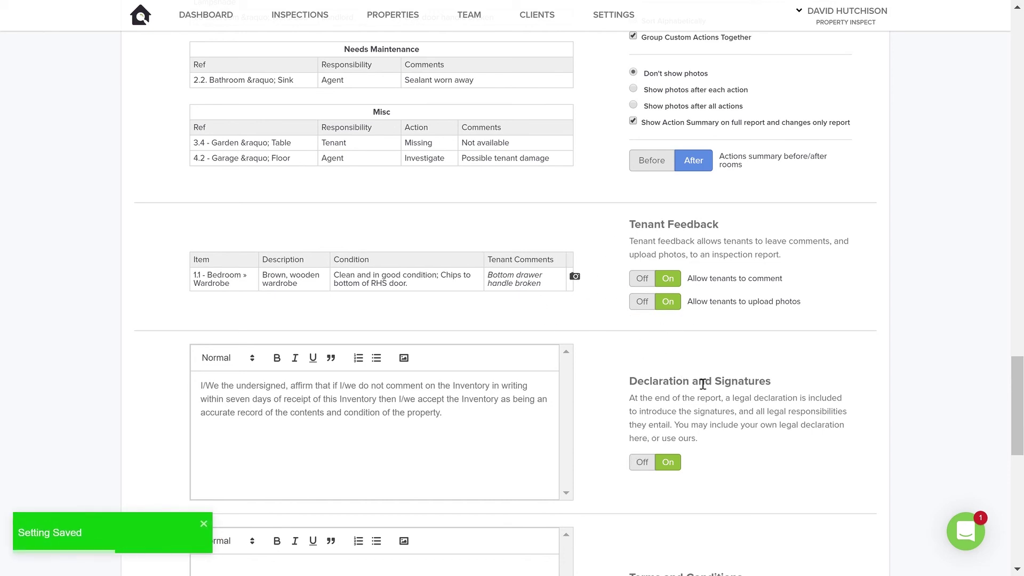
{"action": "scroll", "coordinate": [719, 397], "scroll_direction": "down", "scroll_amount": 3}
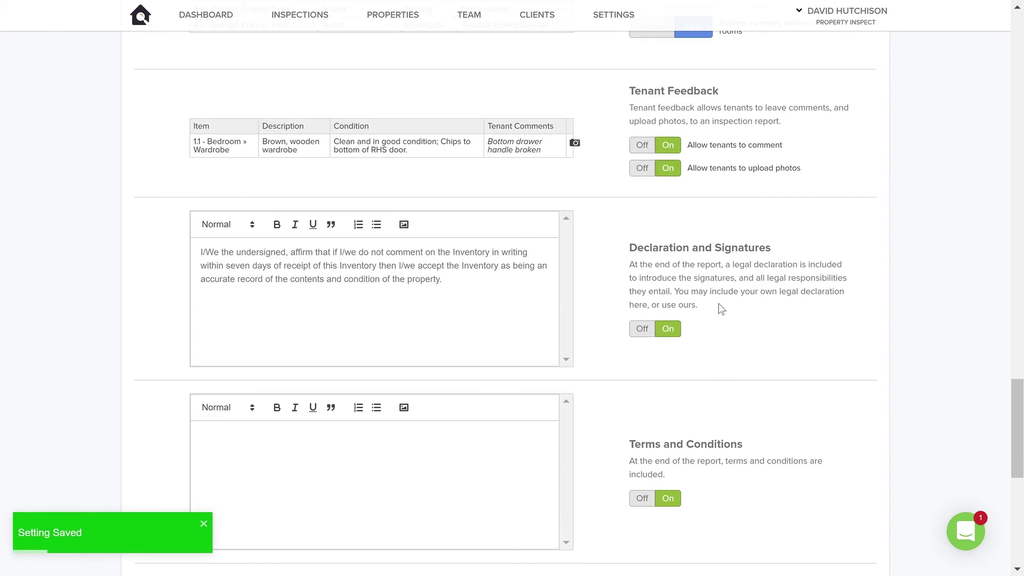
{"action": "left_click", "coordinate": [478, 283]}
{"action": "left_click", "coordinate": [203, 251], "text": "shift"}
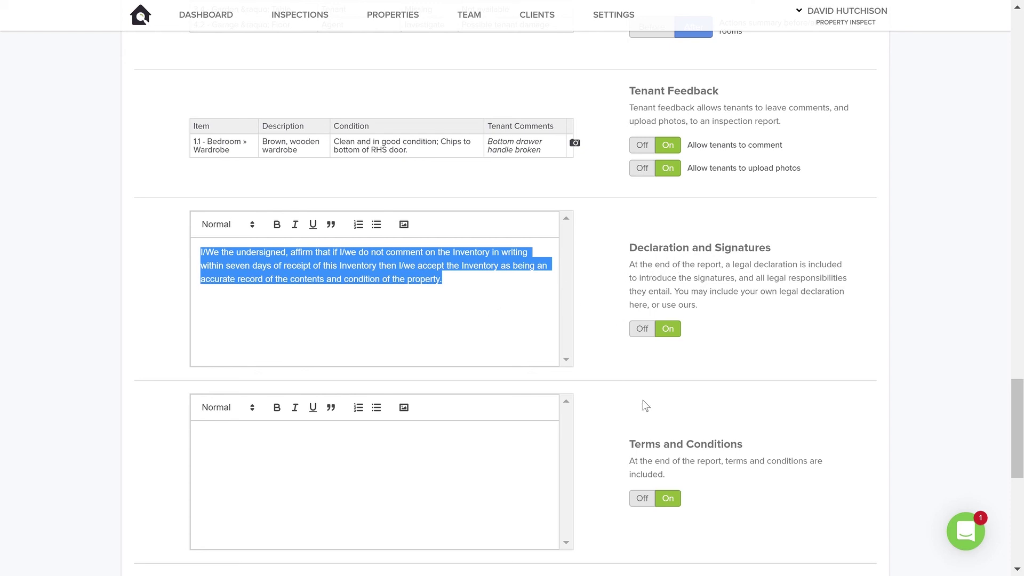
{"action": "scroll", "coordinate": [647, 400], "scroll_direction": "down", "scroll_amount": 5}
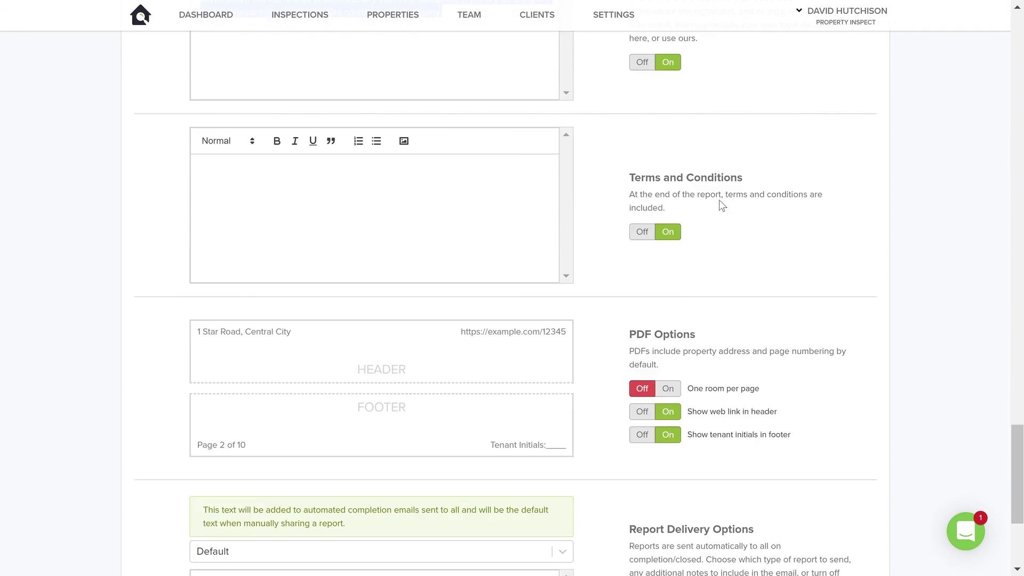
{"action": "left_click", "coordinate": [444, 201]}
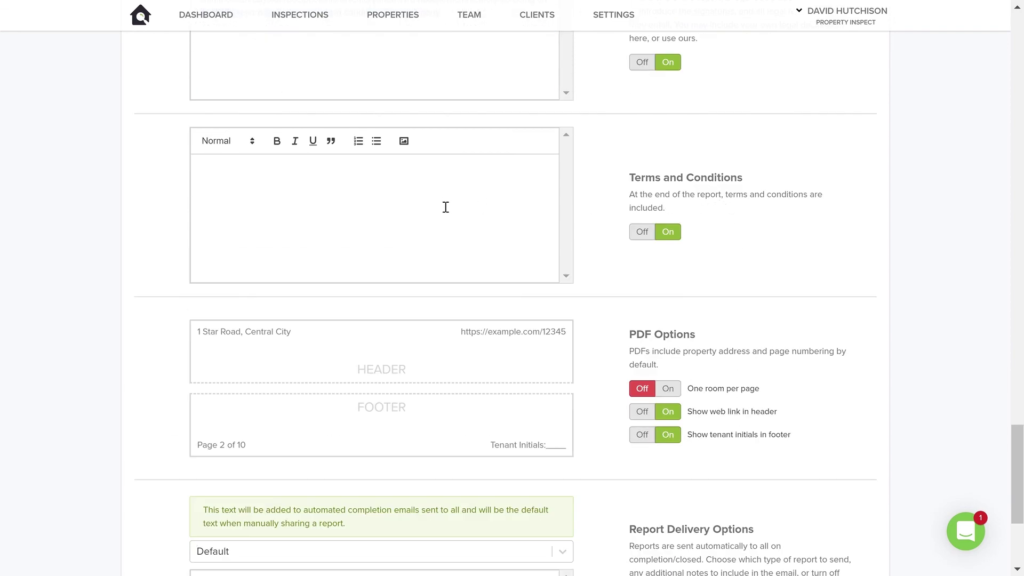
Set One room per page, header web link and footer tenant initials PDF options to Off.
{"action": "scroll", "coordinate": [533, 219], "scroll_direction": "down", "scroll_amount": 3}
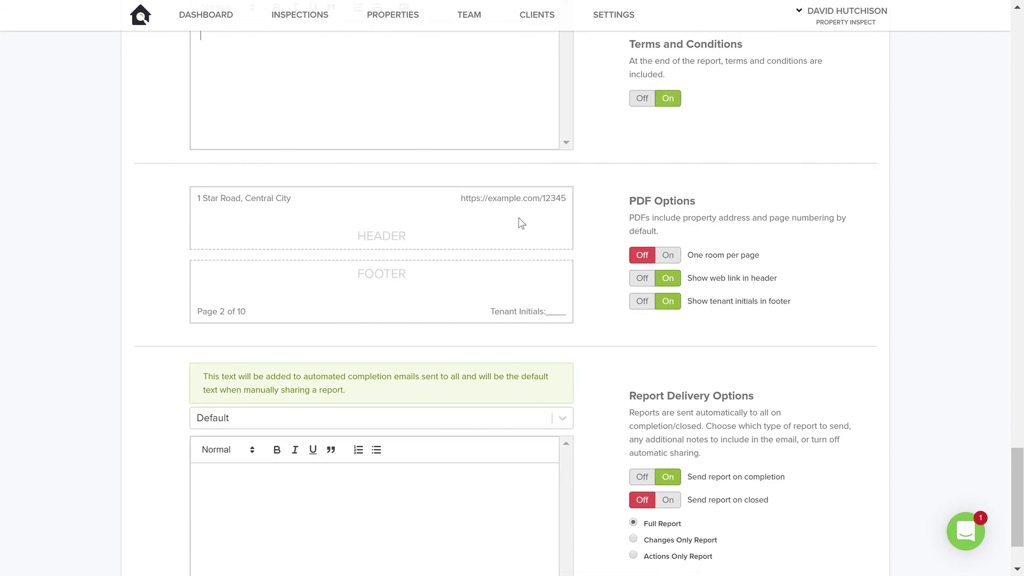
{"action": "left_click_drag", "start_coordinate": [707, 206], "coordinate": [621, 202]}
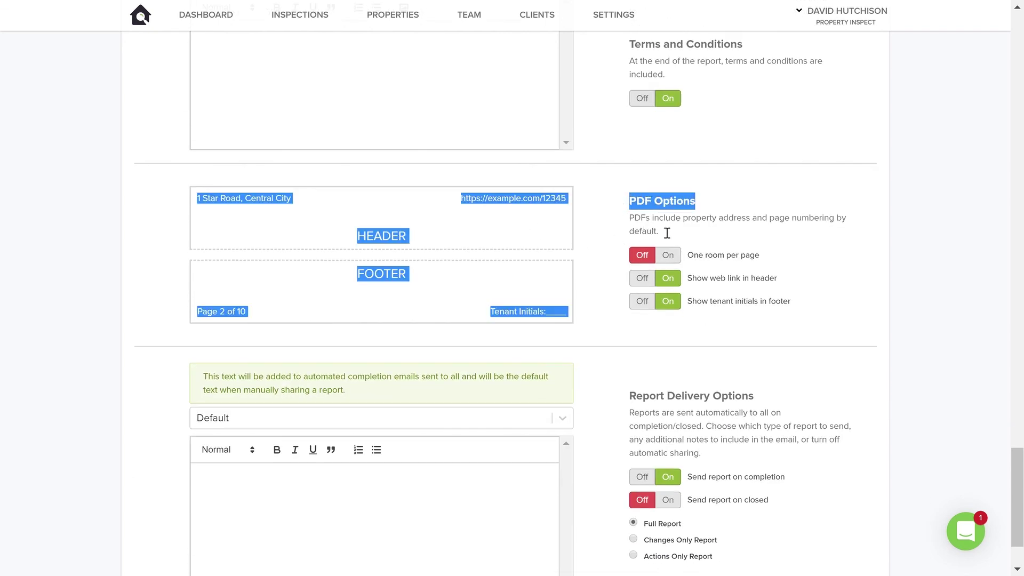
{"action": "left_click", "coordinate": [739, 231]}
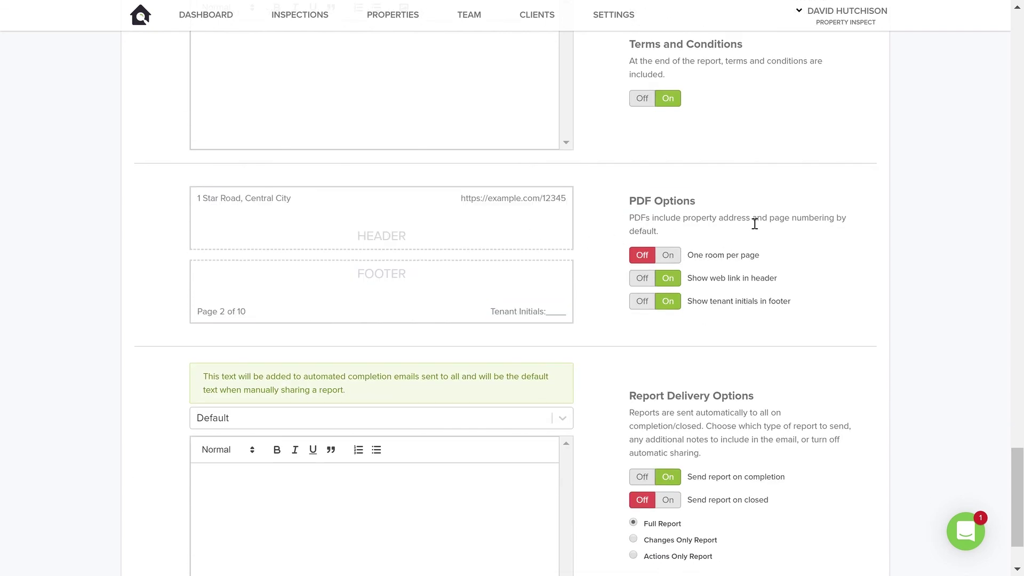
{"action": "left_click", "coordinate": [673, 259]}
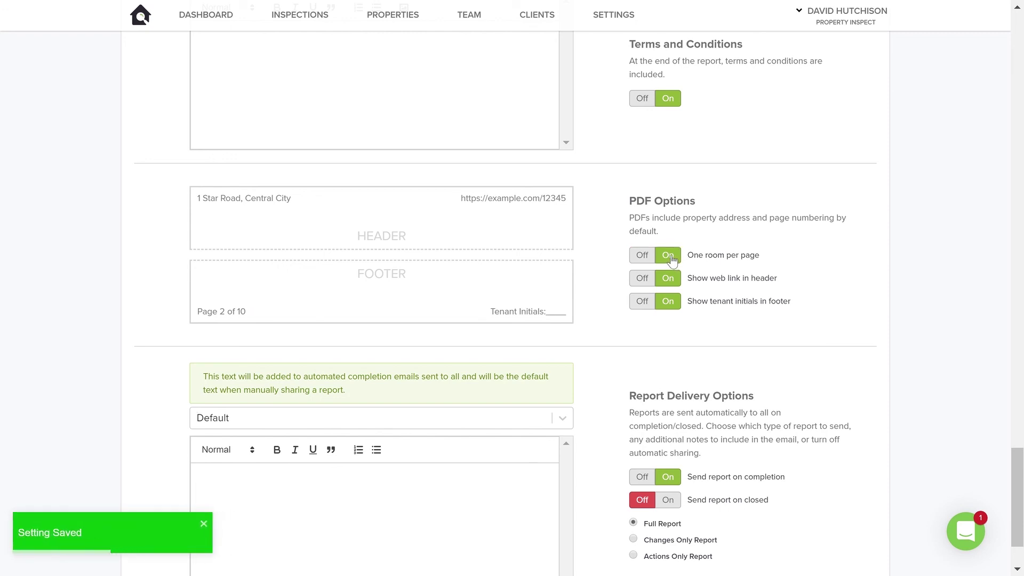
{"action": "left_click", "coordinate": [657, 259]}
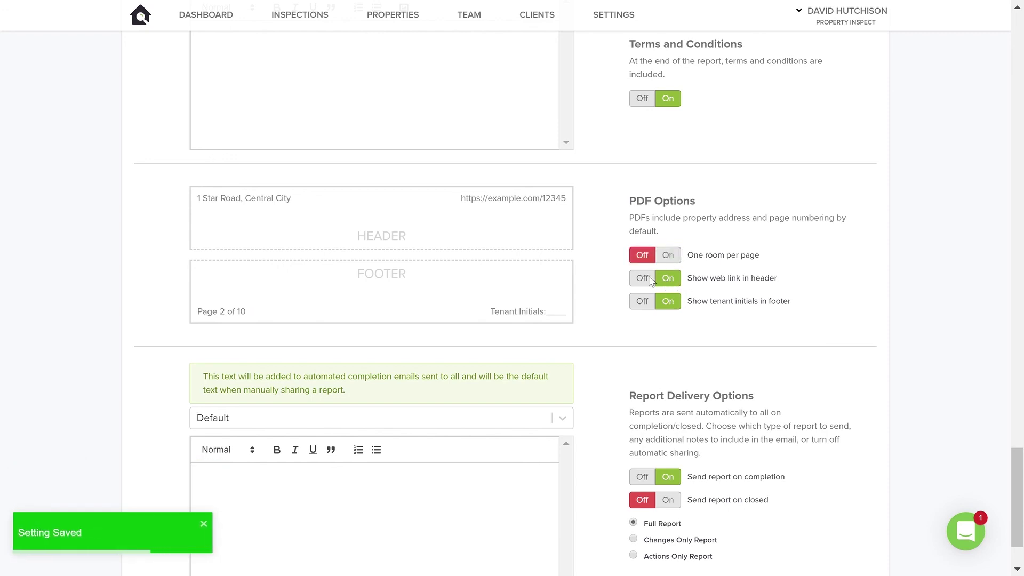
{"action": "left_click", "coordinate": [648, 280]}
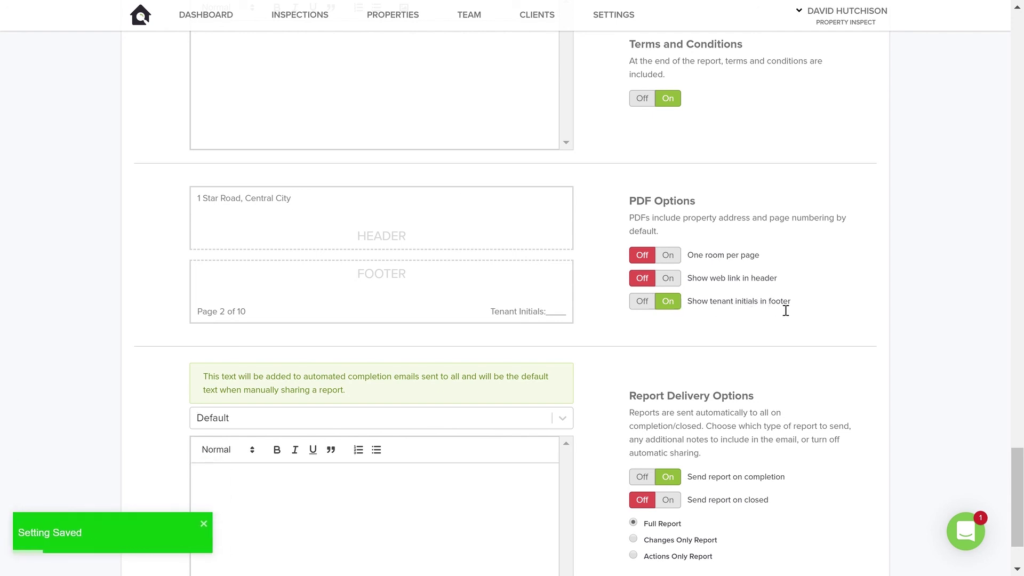
{"action": "left_click", "coordinate": [643, 303]}
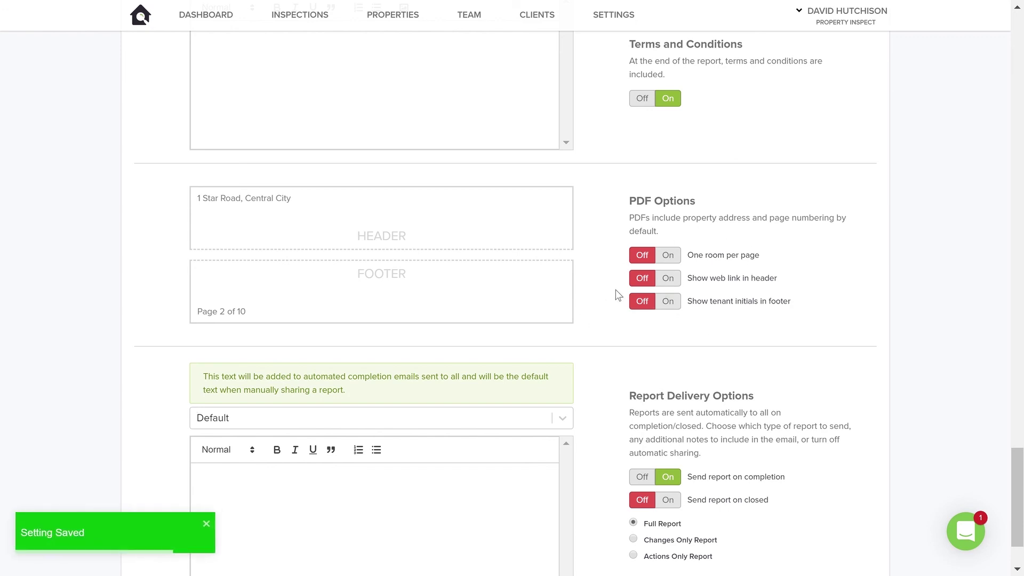
{"action": "scroll", "coordinate": [667, 277], "scroll_direction": "down", "scroll_amount": 2}
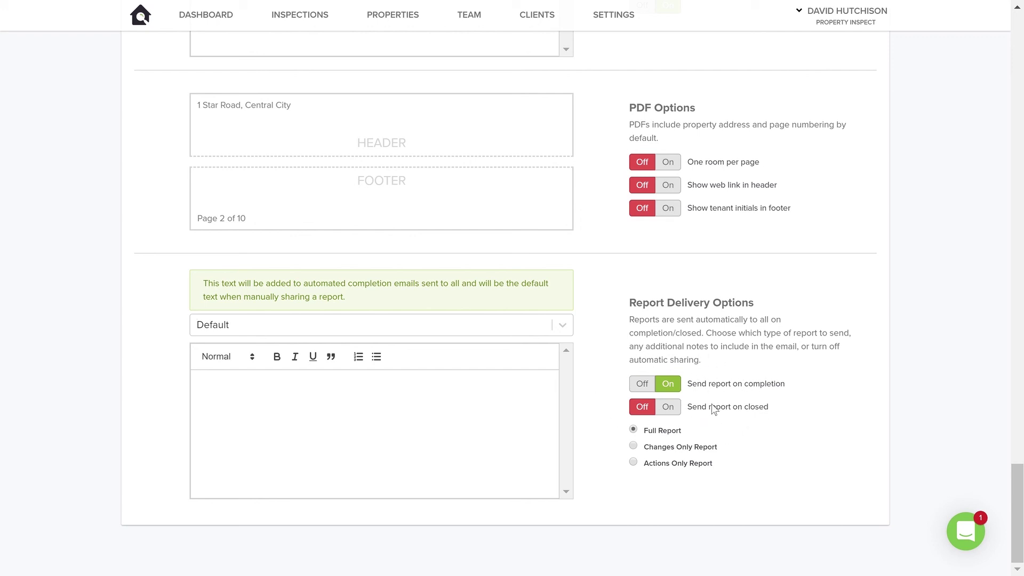
{"action": "scroll", "coordinate": [690, 424], "scroll_direction": "up", "scroll_amount": 10}
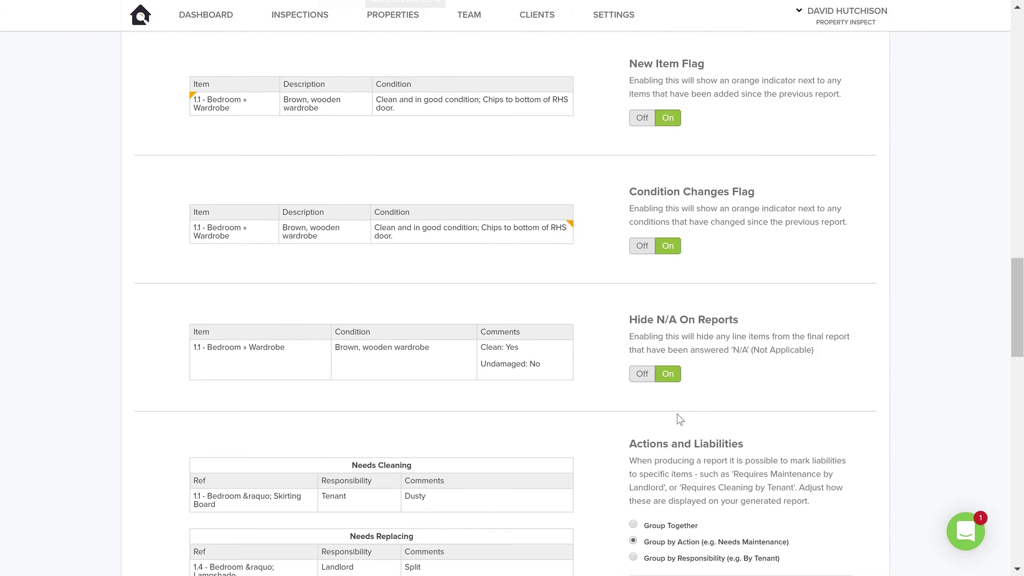
{"action": "scroll", "coordinate": [676, 419], "scroll_direction": "up", "scroll_amount": 10}
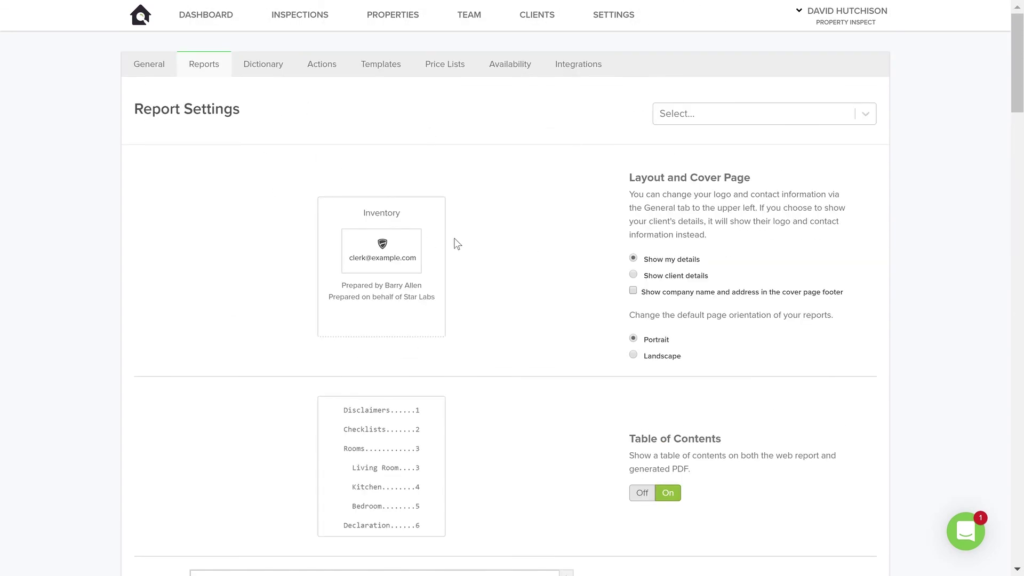